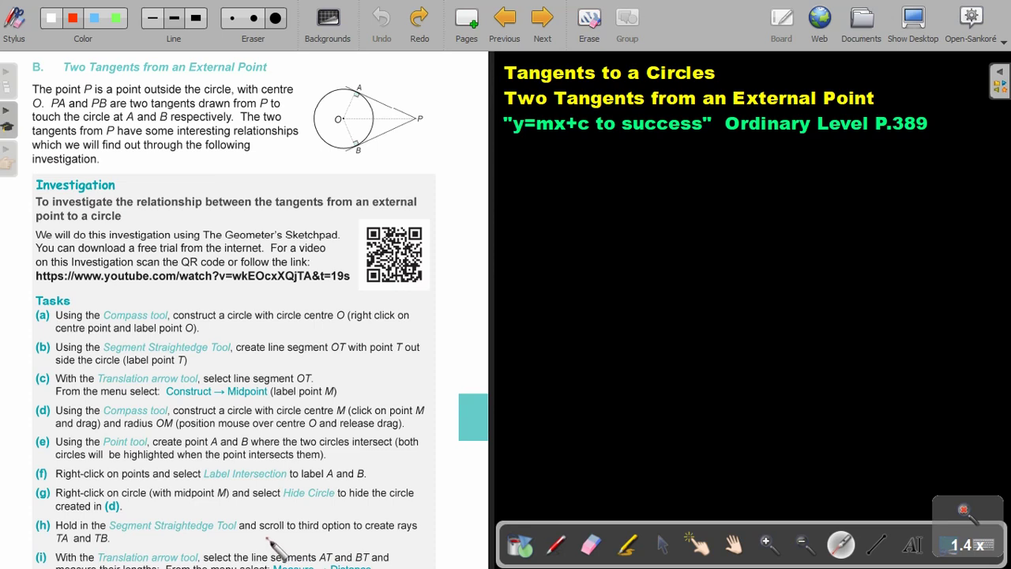
- Advance two pages to the tangents theorem and point out the angle at P with the laser
left_click(543, 30)
left_click(543, 30)
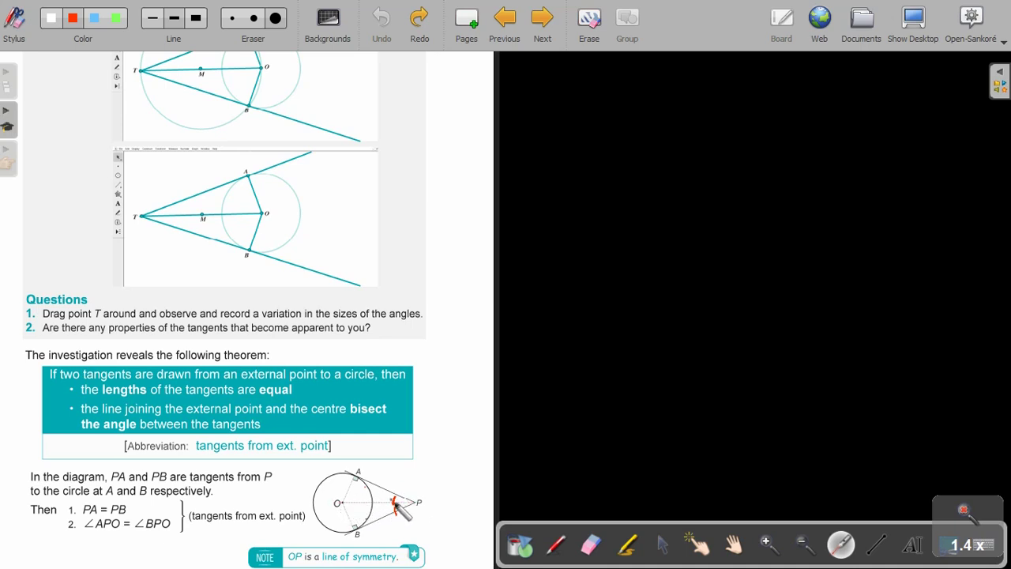
mouse_move(397, 506)
left_mouse_down()
mouse_move(370, 504)
mouse_move(362, 482)
mouse_move(375, 518)
left_mouse_up()
left_click(542, 30)
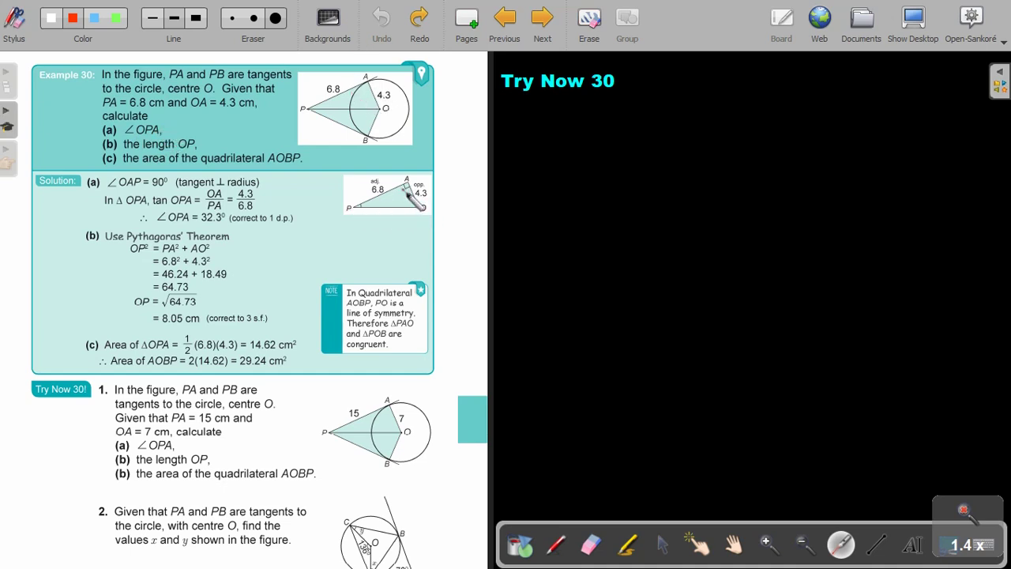
left_click(363, 203)
left_click(384, 185)
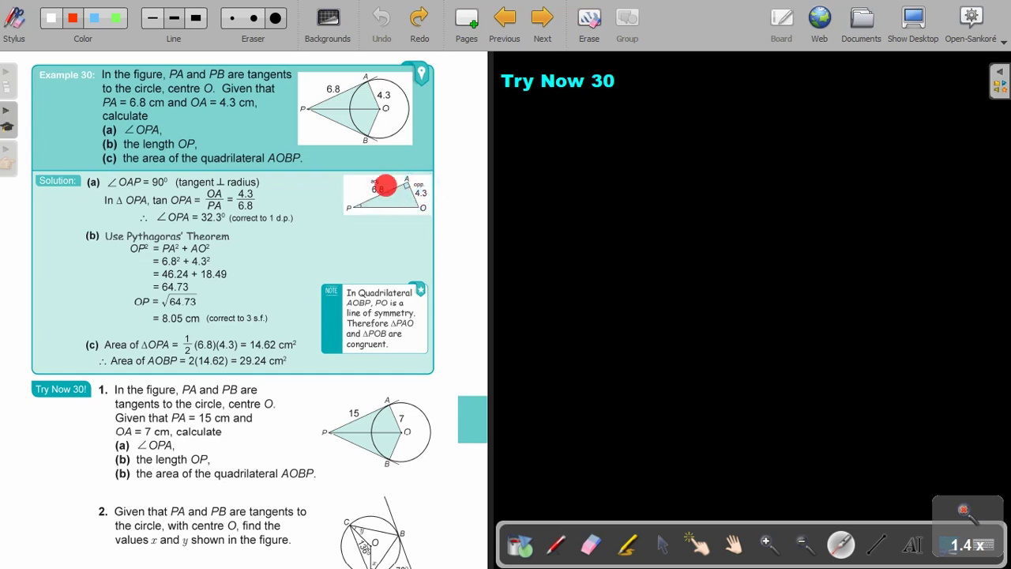
left_click(393, 217)
left_click(421, 190)
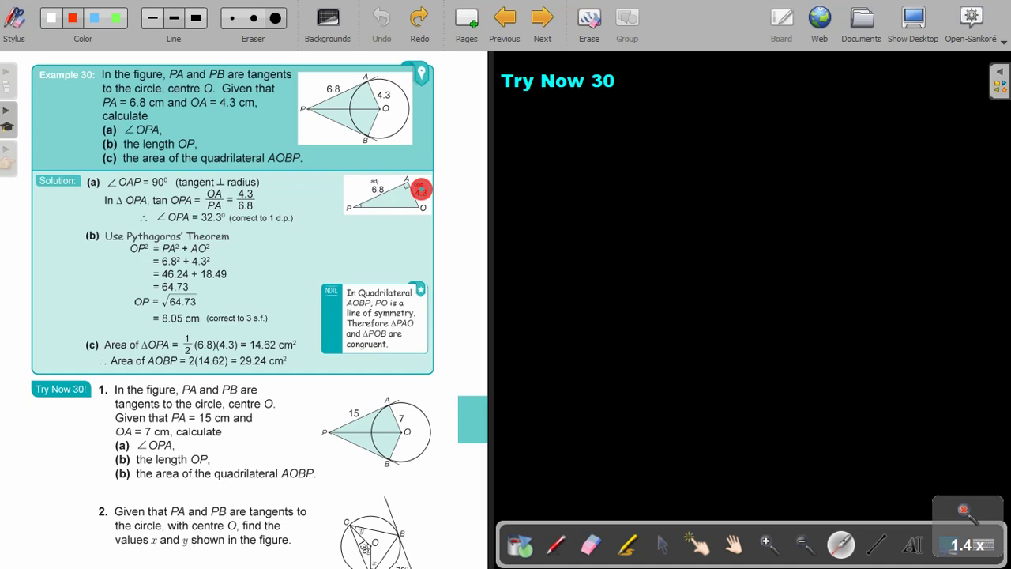
left_click(378, 186)
left_click(392, 214)
left_click(374, 185)
- In red ink, handwrite 'SohCahToa' under the Example 30 figure and box the 'Toa' part
left_click(73, 19)
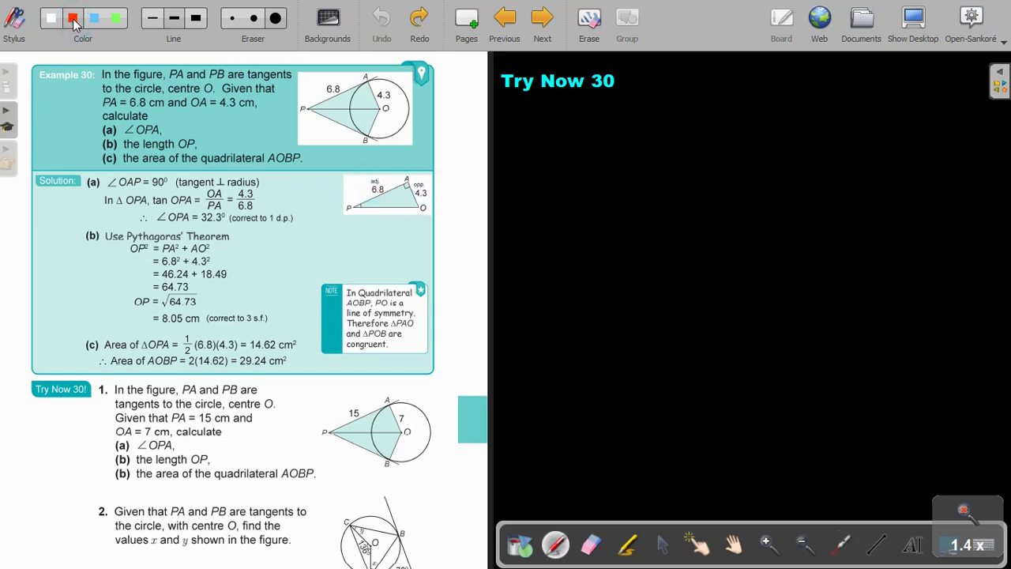
mouse_move(344, 157)
left_mouse_down()
mouse_move(391, 163)
mouse_move(394, 149)
mouse_move(404, 165)
mouse_move(414, 153)
mouse_move(413, 163)
mouse_move(410, 150)
mouse_move(446, 162)
left_mouse_up()
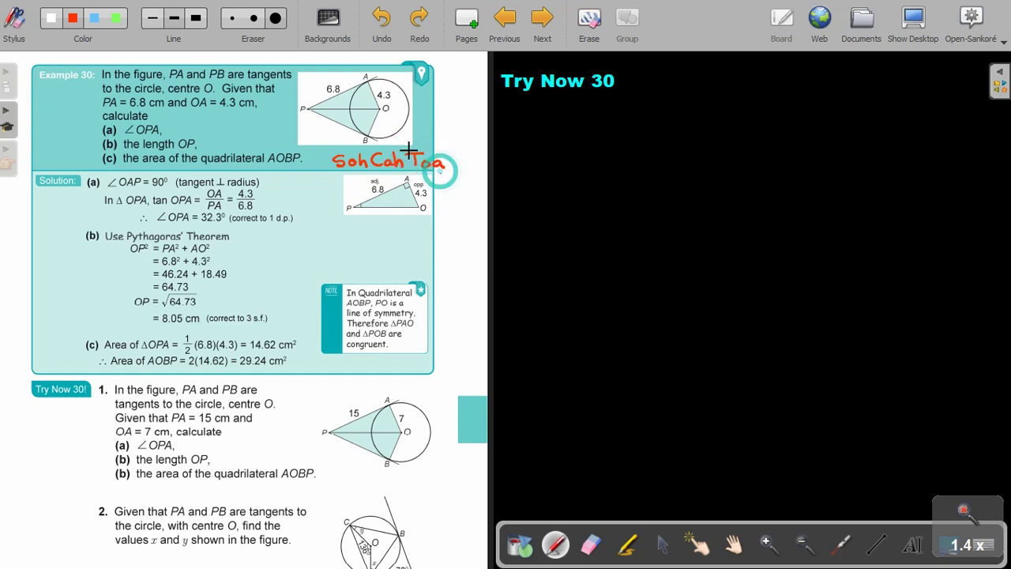
mouse_move(409, 167)
left_mouse_down()
mouse_move(409, 148)
mouse_move(449, 166)
left_mouse_up()
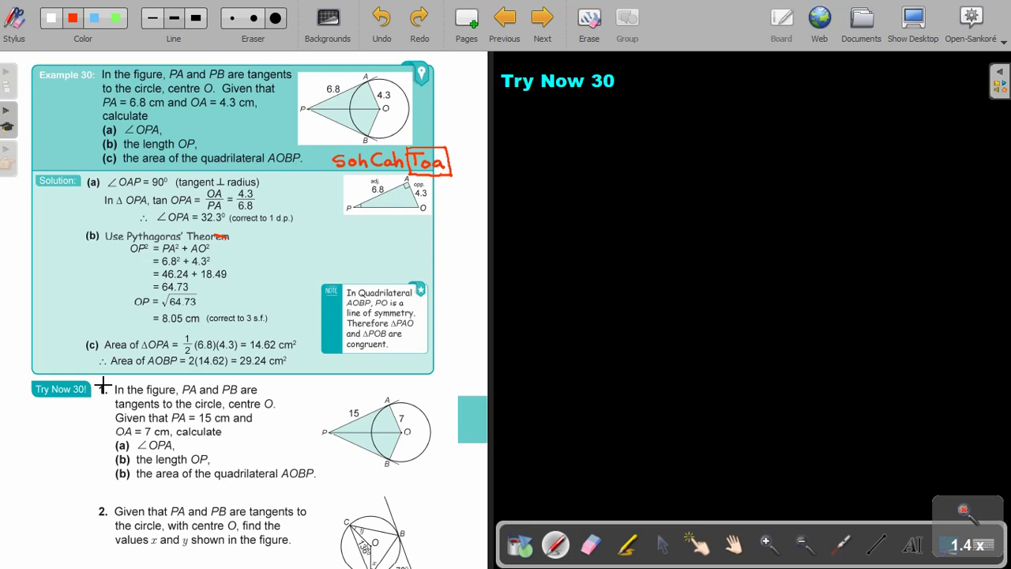
- Write a red '1.' under 'Try Now 30' on the board, then return the ink to white
left_click(75, 24)
left_click_drag(511, 114, 511, 125)
left_click(518, 124)
left_click(52, 20)
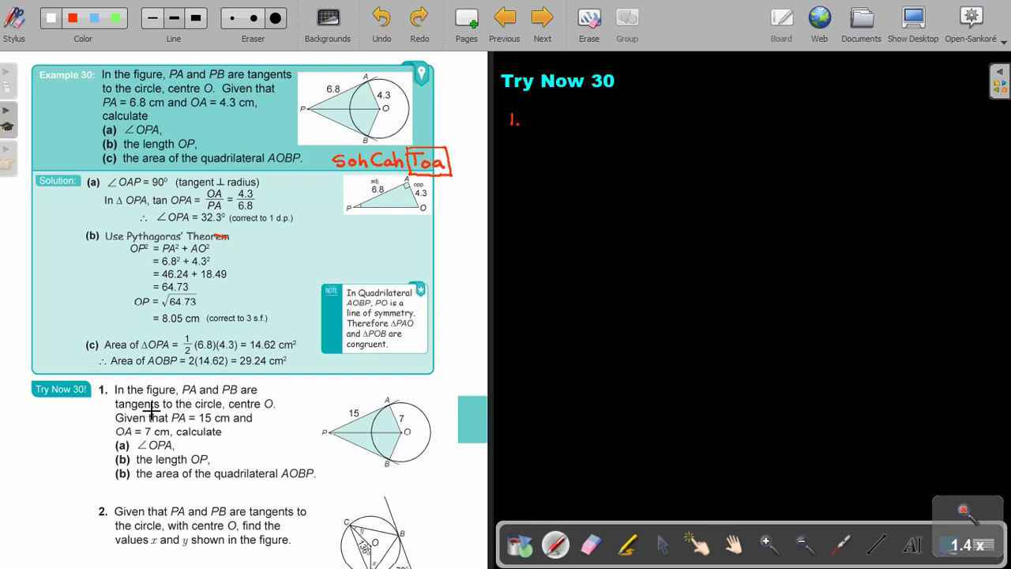
left_click(261, 405)
- Trace side PA of the Try Now figure with a straight line, removing the stray P-to-O line
left_click(874, 549)
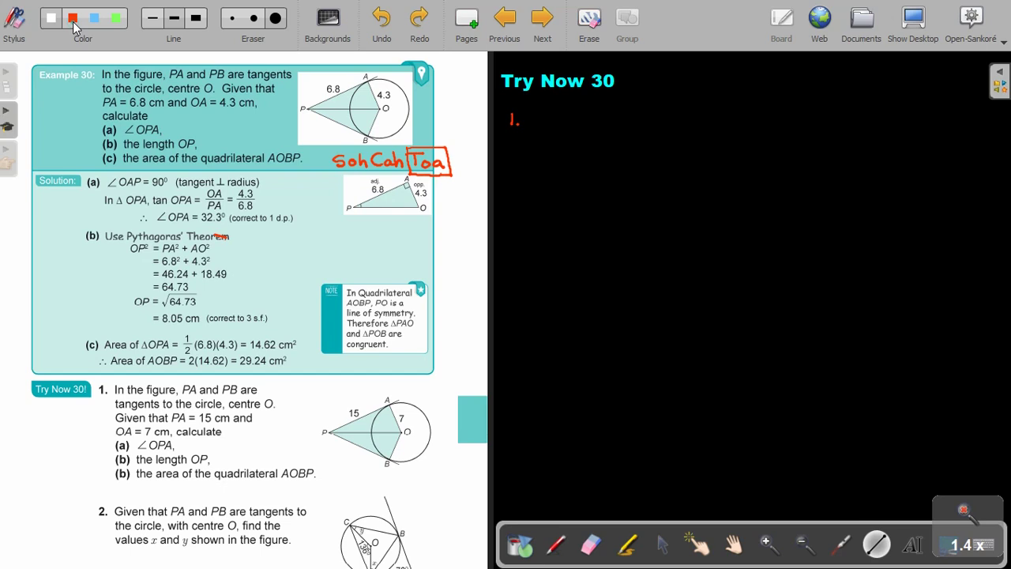
mouse_move(329, 433)
left_mouse_down()
mouse_move(387, 406)
mouse_move(400, 427)
left_mouse_up()
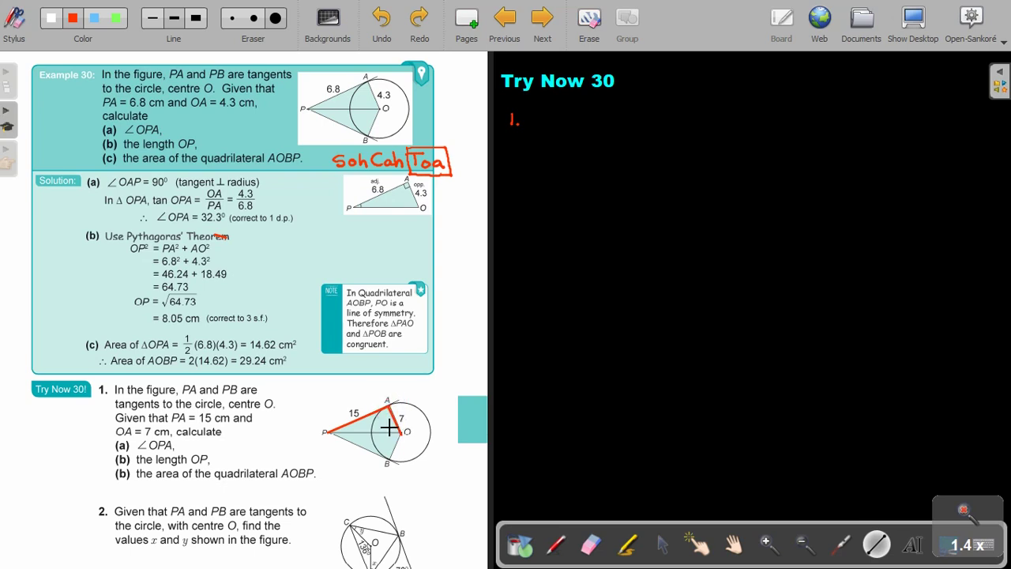
left_click_drag(327, 432, 402, 431)
left_click(381, 17)
- In green, mark angle P and the right angle at A, label adj and opp, and circle the labels
left_click(556, 544)
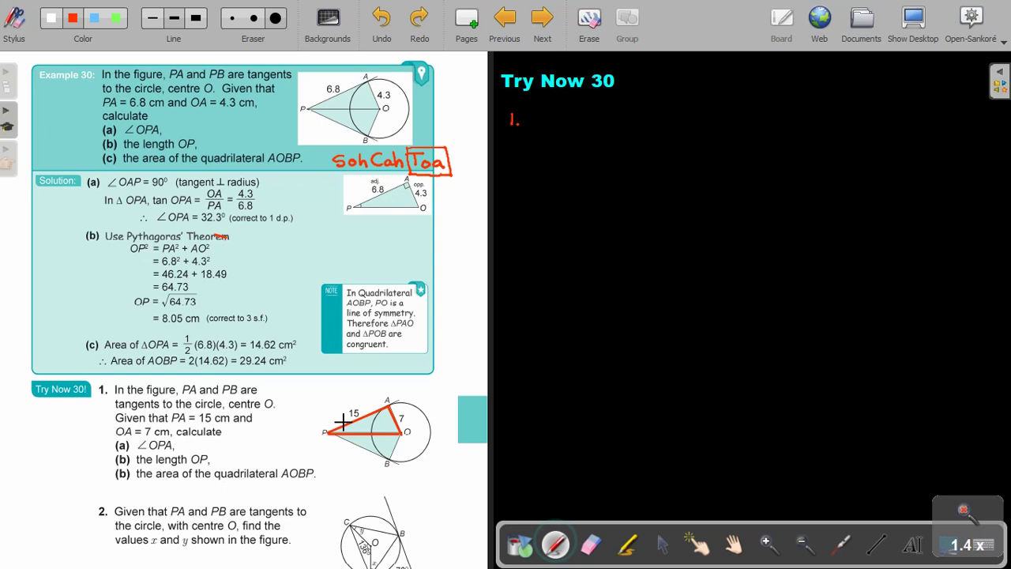
left_click(116, 18)
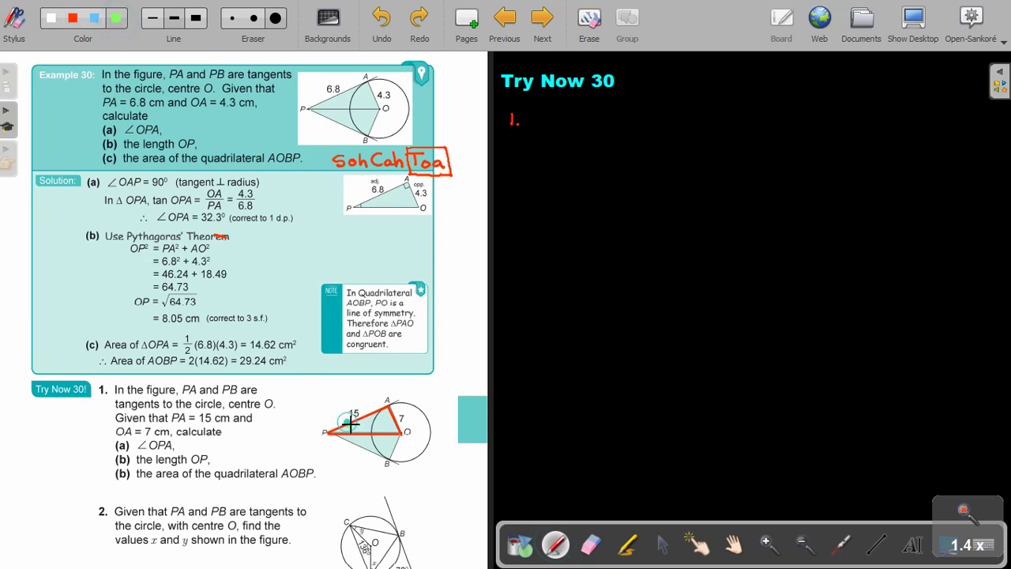
left_click_drag(346, 425, 349, 434)
left_click(425, 404)
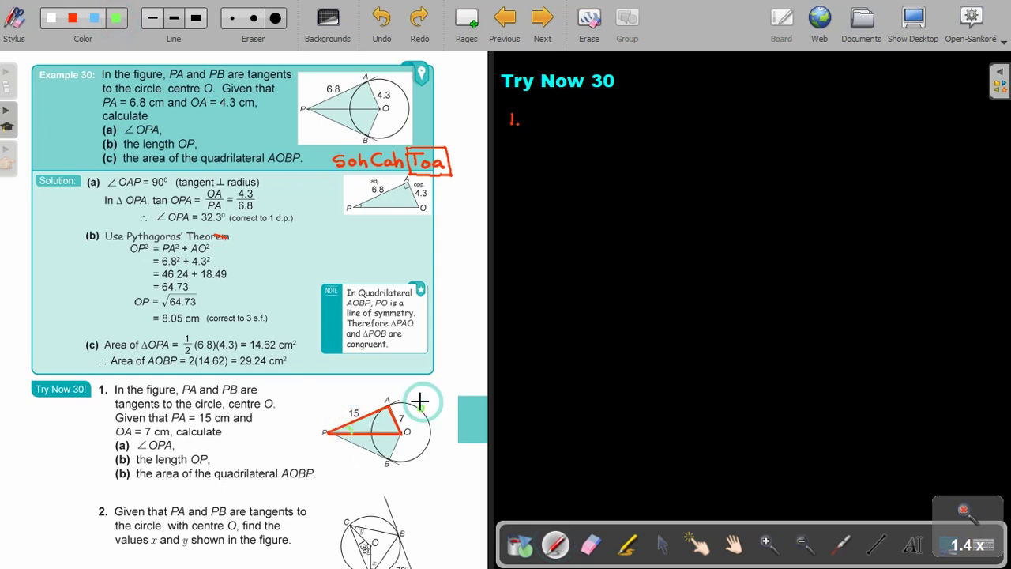
left_click_drag(420, 414, 444, 402)
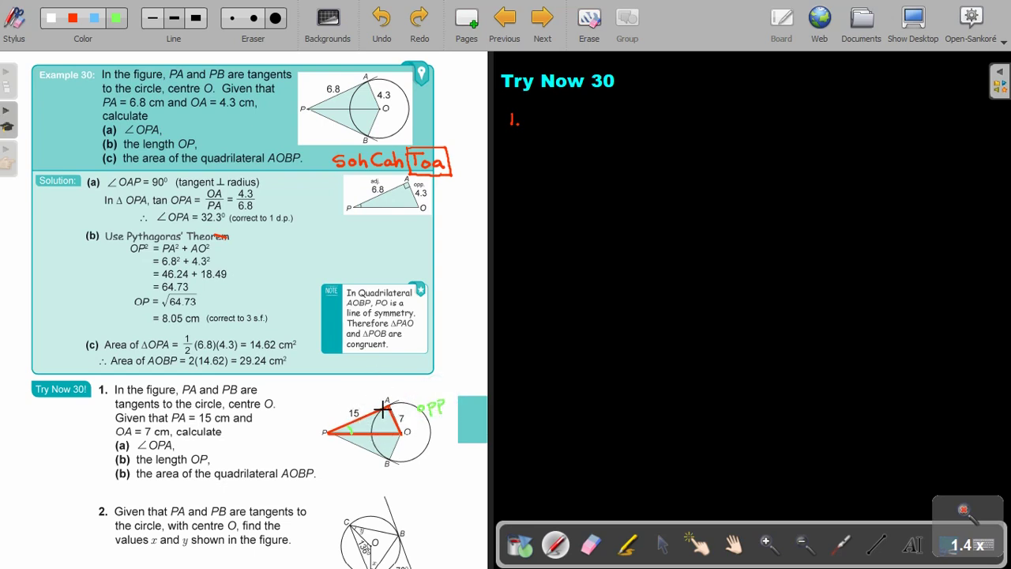
mouse_move(394, 412)
left_mouse_down()
mouse_move(399, 419)
mouse_move(371, 456)
mouse_move(396, 442)
left_mouse_up()
left_click_drag(355, 394, 376, 398)
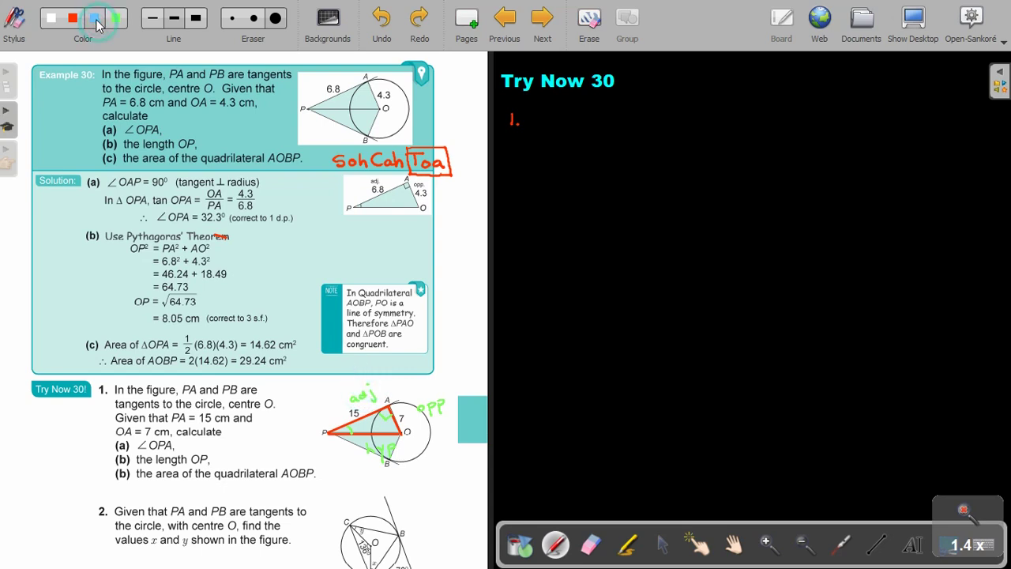
mouse_move(444, 393)
left_mouse_down()
mouse_move(406, 392)
mouse_move(397, 411)
mouse_move(432, 424)
mouse_move(444, 389)
left_mouse_up()
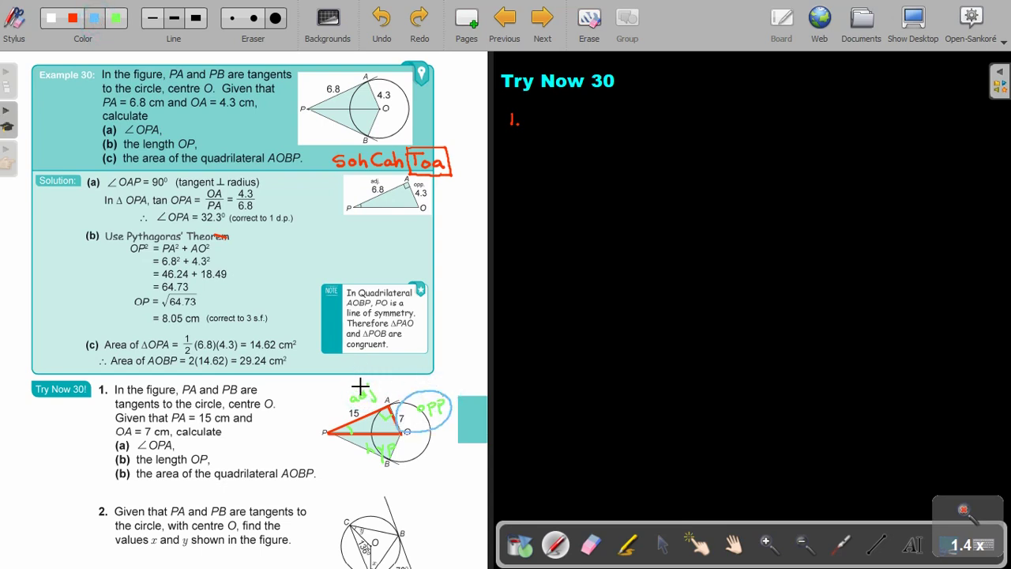
mouse_move(377, 382)
left_mouse_down()
mouse_move(337, 404)
mouse_move(372, 411)
mouse_move(376, 378)
left_mouse_up()
- Write 'tan∠OPA' after the red '1.' on the board
left_click_drag(542, 106, 551, 121)
left_click_drag(537, 112, 578, 124)
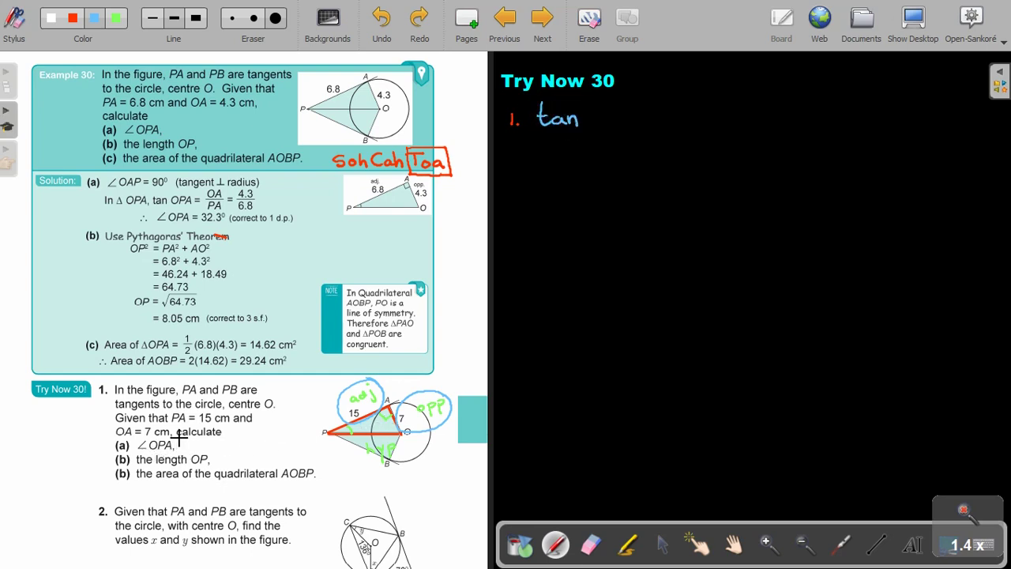
mouse_move(598, 109)
left_mouse_down()
mouse_move(615, 125)
mouse_move(630, 111)
mouse_move(639, 123)
mouse_move(587, 124)
left_mouse_up()
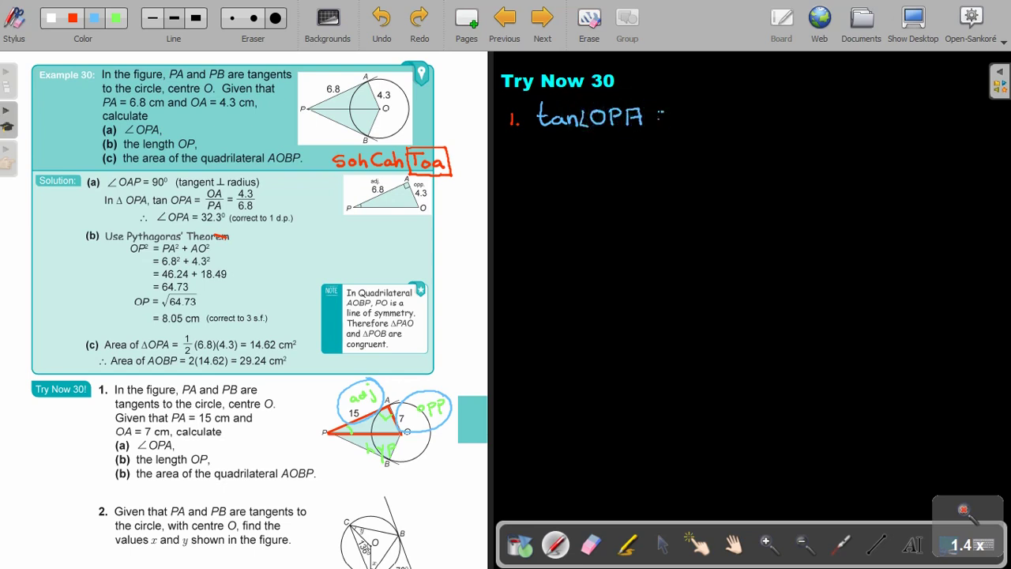
- Complete the first line as tan∠OPA = (7/15)
left_click_drag(657, 111, 669, 111)
left_click_drag(658, 119, 690, 126)
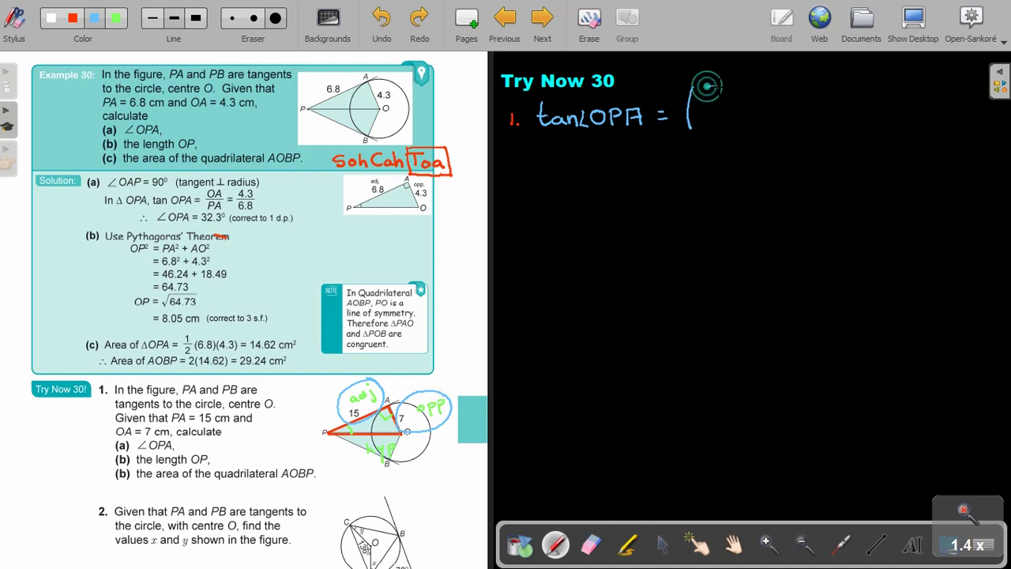
mouse_move(710, 87)
left_mouse_down()
mouse_move(728, 100)
mouse_move(712, 123)
mouse_move(738, 127)
left_mouse_up()
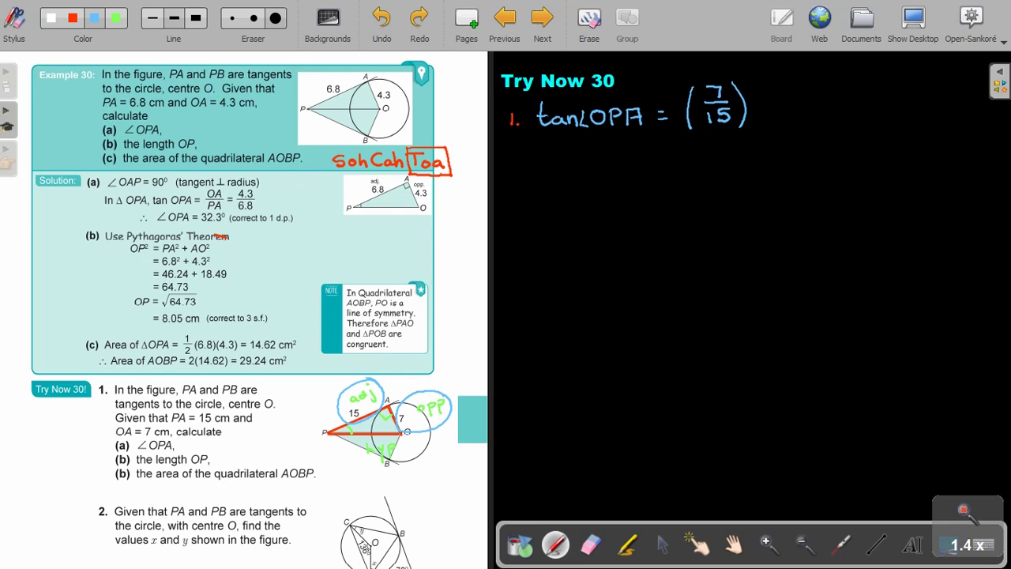
- Write '∠OPA = 25.0°' on the line below
mouse_move(583, 156)
left_mouse_down()
mouse_move(586, 176)
mouse_move(621, 159)
mouse_move(633, 175)
mouse_move(656, 171)
left_mouse_up()
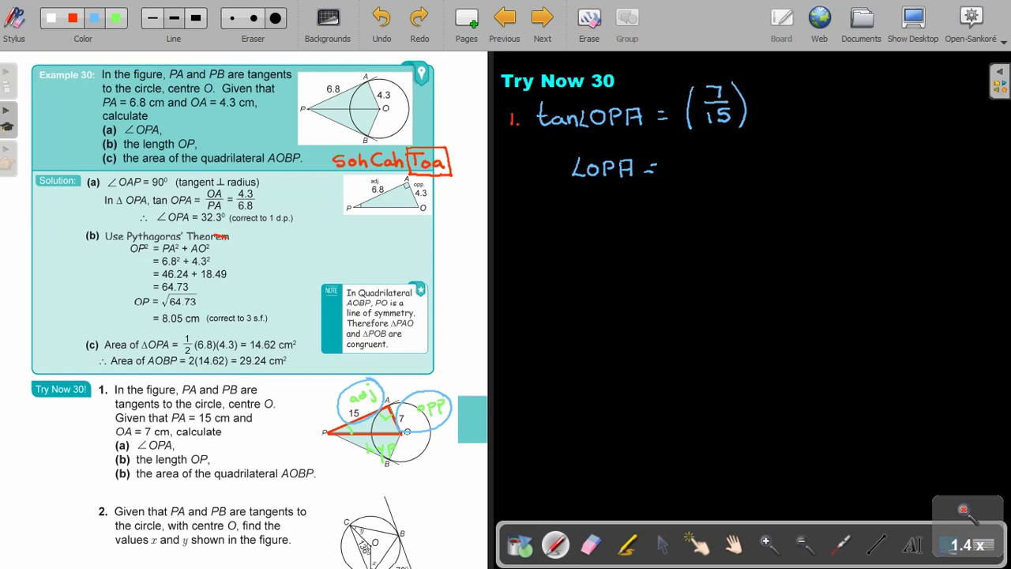
left_click_drag(676, 159, 695, 171)
left_click(686, 168)
left_click(713, 168)
left_click_drag(730, 158, 742, 146)
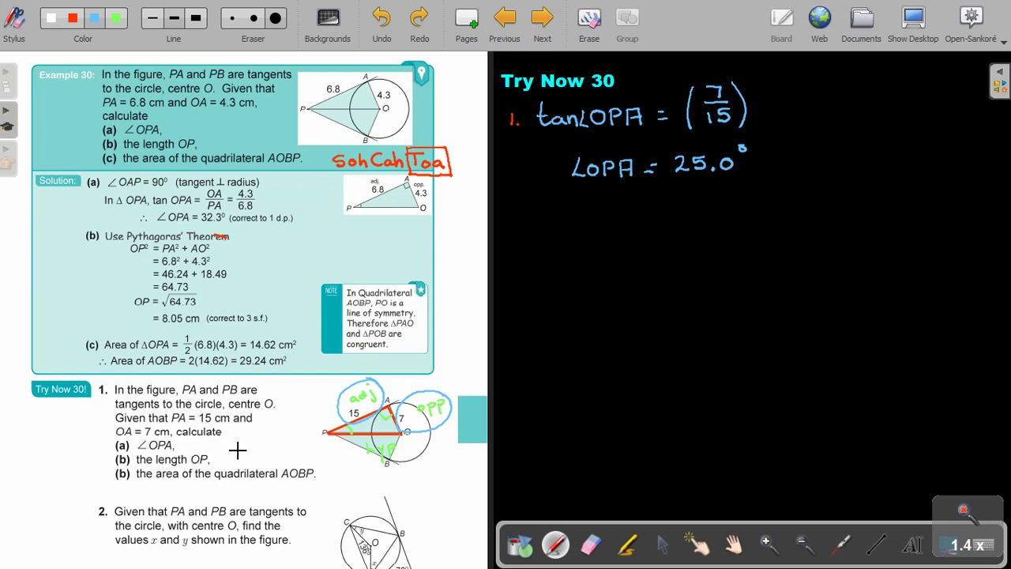
left_click(116, 18)
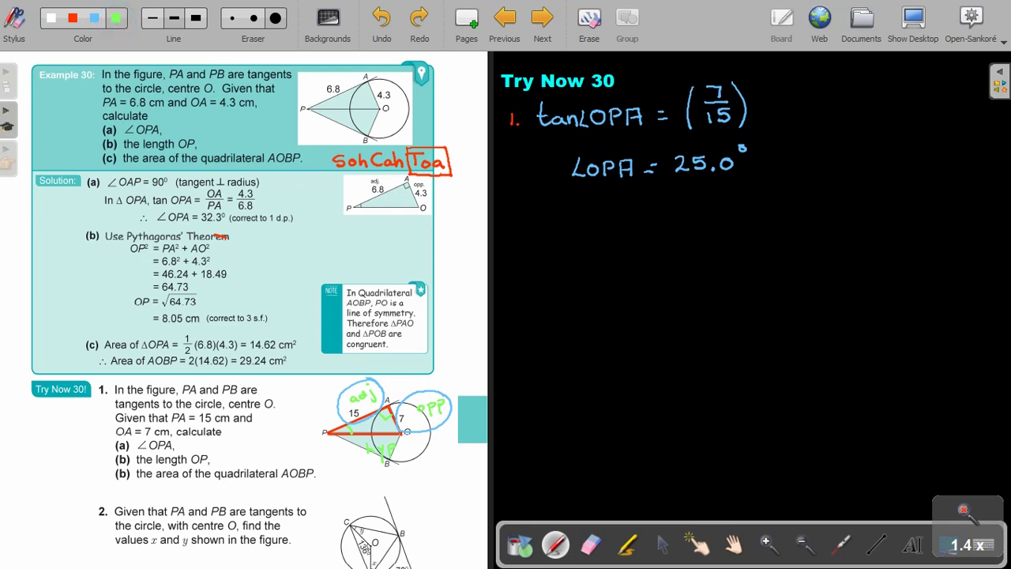
- In green, write part b): OP² = (15)² + (7)², OP = √274, OP = 16.6 cm
mouse_move(519, 208)
left_mouse_down()
mouse_move(596, 217)
mouse_move(608, 207)
mouse_move(630, 221)
mouse_move(664, 203)
mouse_move(697, 212)
mouse_move(702, 198)
mouse_move(707, 224)
left_mouse_up()
mouse_move(714, 200)
left_mouse_down()
mouse_move(750, 215)
mouse_move(742, 223)
left_mouse_up()
mouse_move(764, 221)
left_mouse_down()
mouse_move(769, 191)
mouse_move(781, 222)
mouse_move(812, 200)
left_mouse_up()
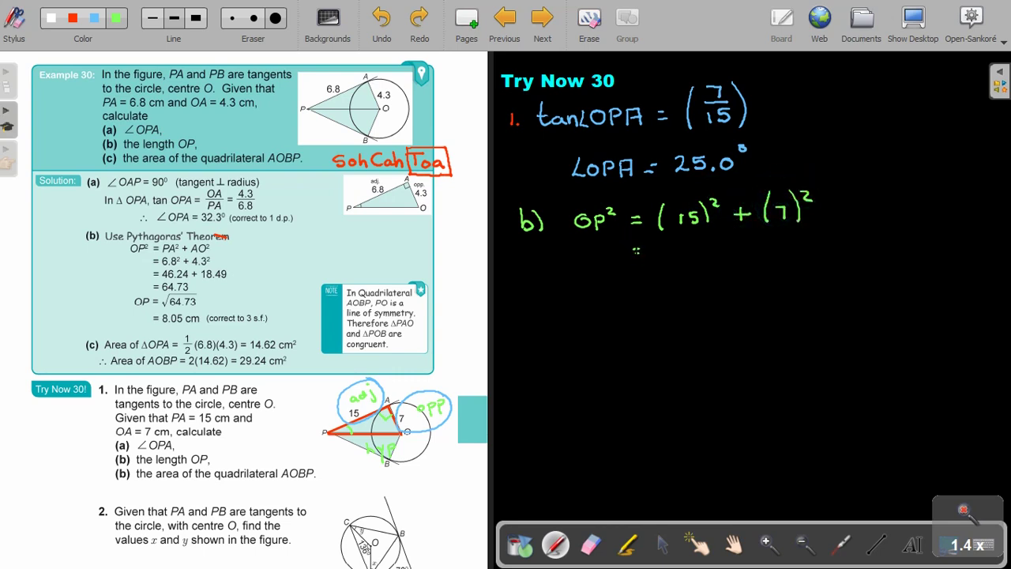
mouse_move(662, 247)
left_mouse_down()
mouse_move(667, 256)
mouse_move(710, 237)
mouse_move(679, 255)
mouse_move(703, 256)
left_mouse_up()
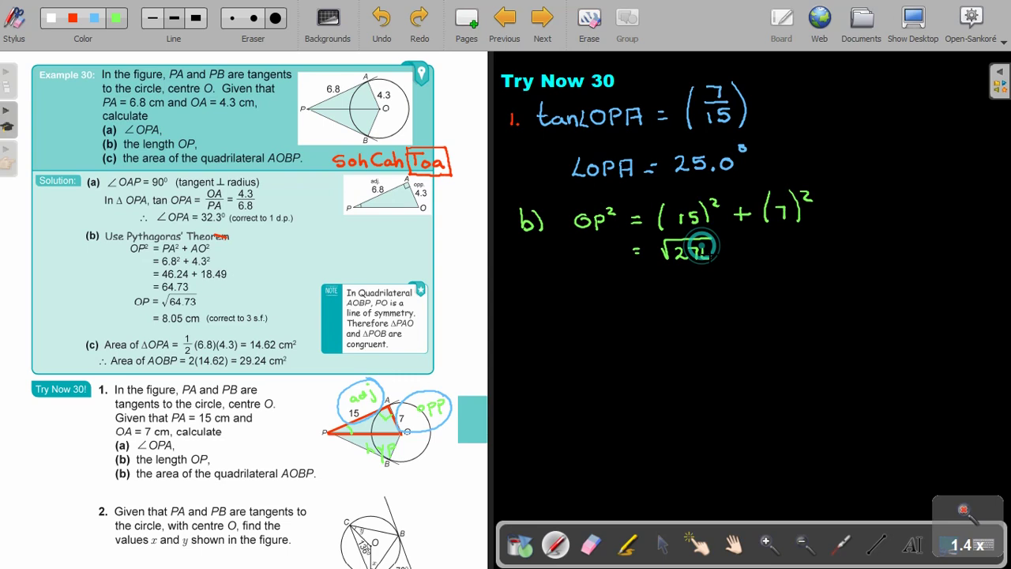
left_click_drag(589, 278, 606, 291)
left_click_drag(589, 243, 596, 247)
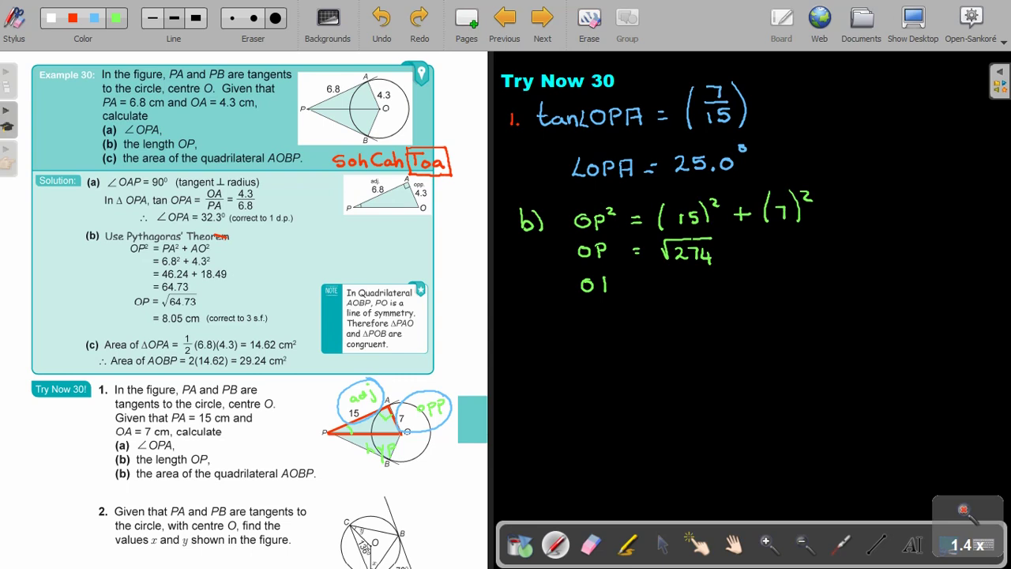
mouse_move(605, 277)
left_mouse_down()
mouse_move(606, 286)
mouse_move(637, 282)
left_mouse_up()
left_click_drag(628, 289, 637, 290)
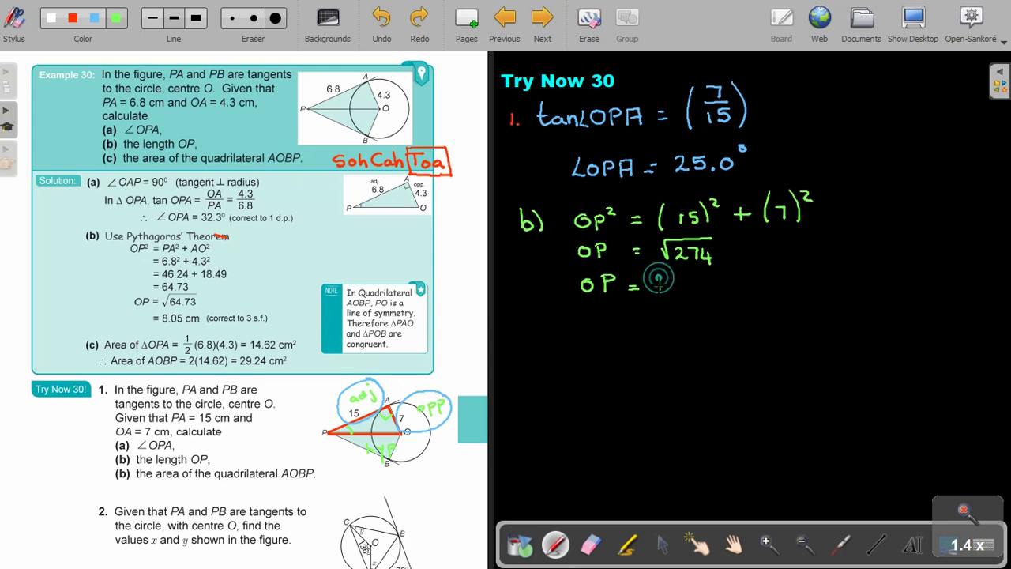
mouse_move(661, 272)
left_mouse_down()
mouse_move(680, 290)
mouse_move(693, 277)
mouse_move(737, 290)
left_mouse_up()
left_click(684, 291)
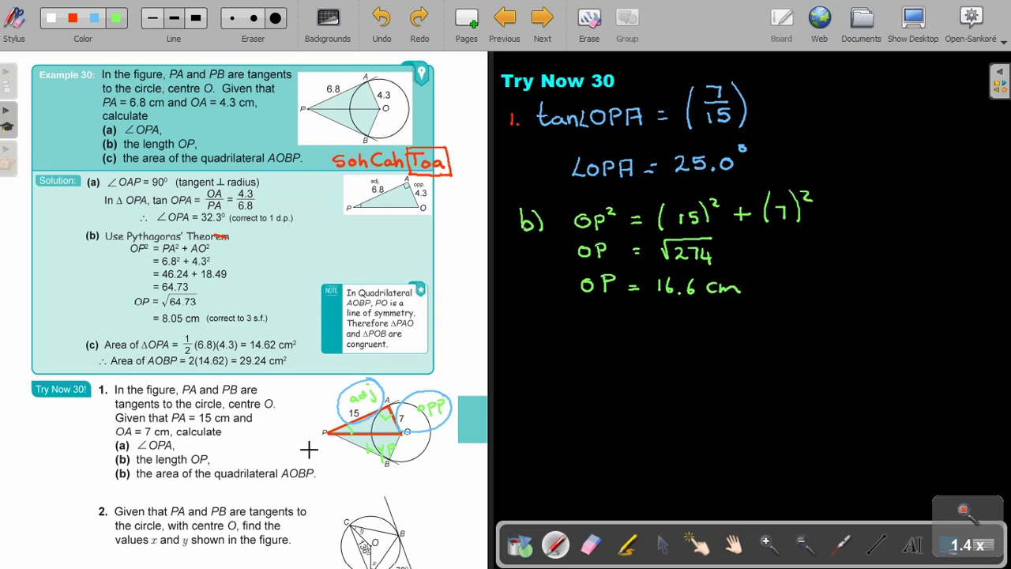
- In white ink, write 'c) Area of ΔAOP =' on the board
left_click(51, 20)
mouse_move(544, 319)
left_mouse_down()
mouse_move(548, 342)
mouse_move(594, 329)
mouse_move(665, 338)
mouse_move(699, 327)
left_mouse_up()
left_click(653, 332)
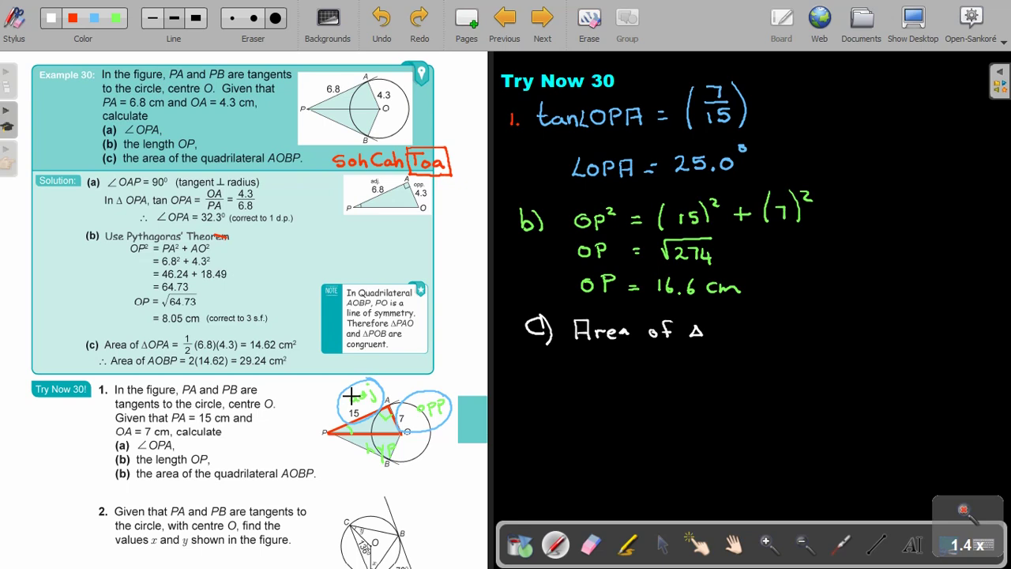
mouse_move(719, 317)
left_mouse_down()
mouse_move(718, 336)
mouse_move(729, 327)
mouse_move(741, 335)
mouse_move(750, 322)
mouse_move(758, 337)
mouse_move(785, 326)
left_mouse_up()
mouse_move(777, 331)
left_mouse_down()
mouse_move(805, 321)
mouse_move(809, 340)
mouse_move(859, 336)
left_mouse_up()
- Continue the working with ½(7)(15) = 52.5 cm² for the triangle's area
left_click_drag(776, 357, 807, 363)
left_click_drag(797, 368, 880, 378)
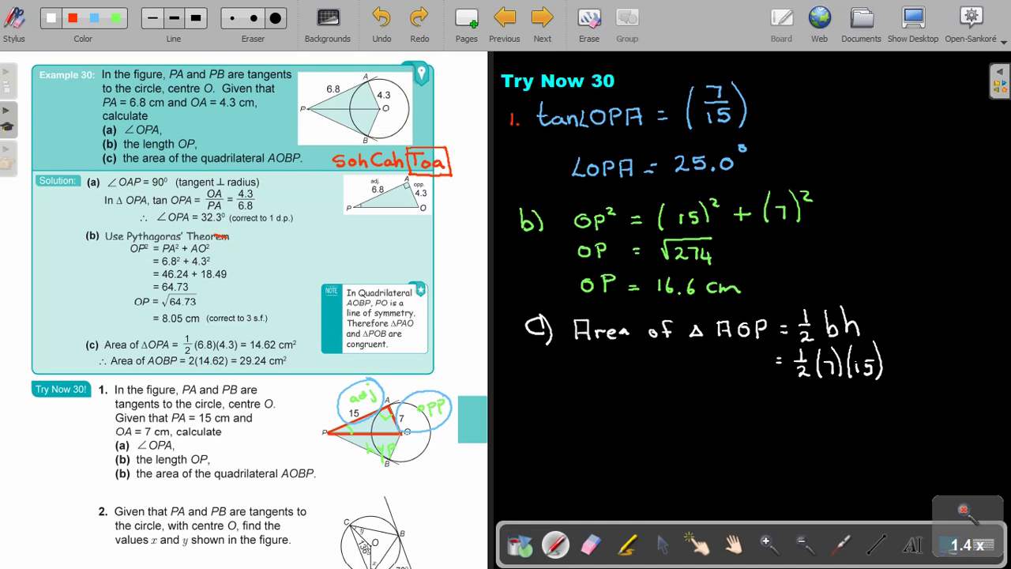
left_click_drag(772, 397, 781, 397)
left_click_drag(771, 403, 788, 409)
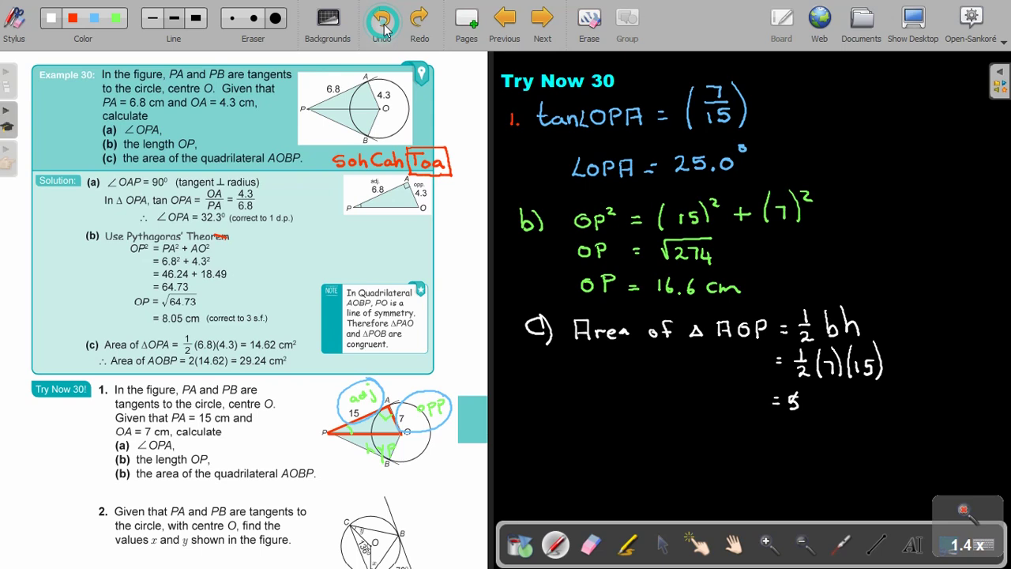
mouse_move(803, 395)
left_mouse_down()
mouse_move(817, 409)
mouse_move(842, 399)
mouse_move(837, 411)
mouse_move(875, 410)
mouse_move(897, 409)
mouse_move(905, 383)
mouse_move(909, 390)
left_mouse_up()
left_click(825, 409)
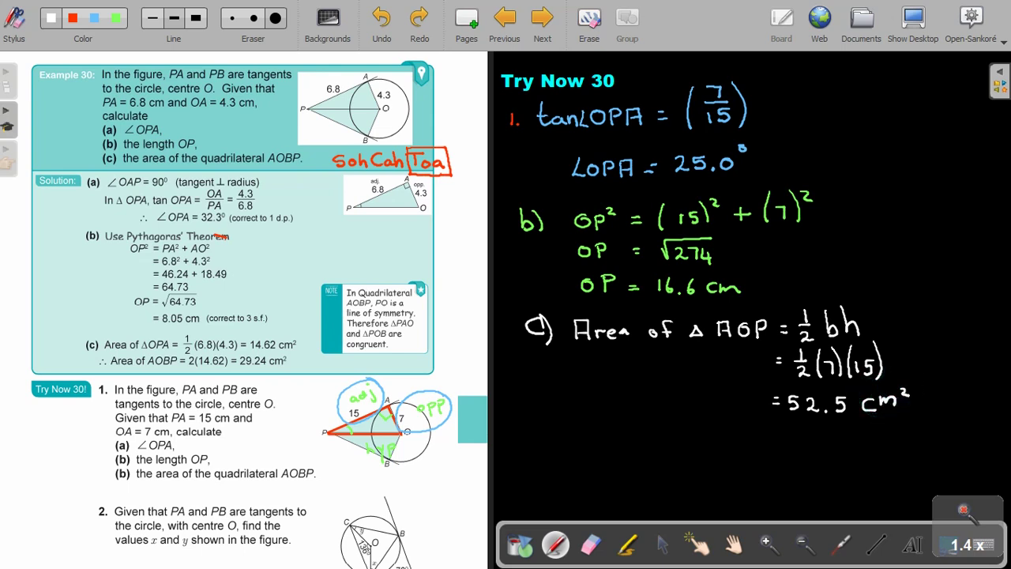
- Begin the conclusion line with '∴ Area of'
left_click(583, 440)
left_click(600, 433)
left_click(600, 441)
mouse_move(617, 430)
left_mouse_down()
mouse_move(618, 444)
mouse_move(637, 434)
mouse_move(673, 446)
mouse_move(718, 436)
left_mouse_up()
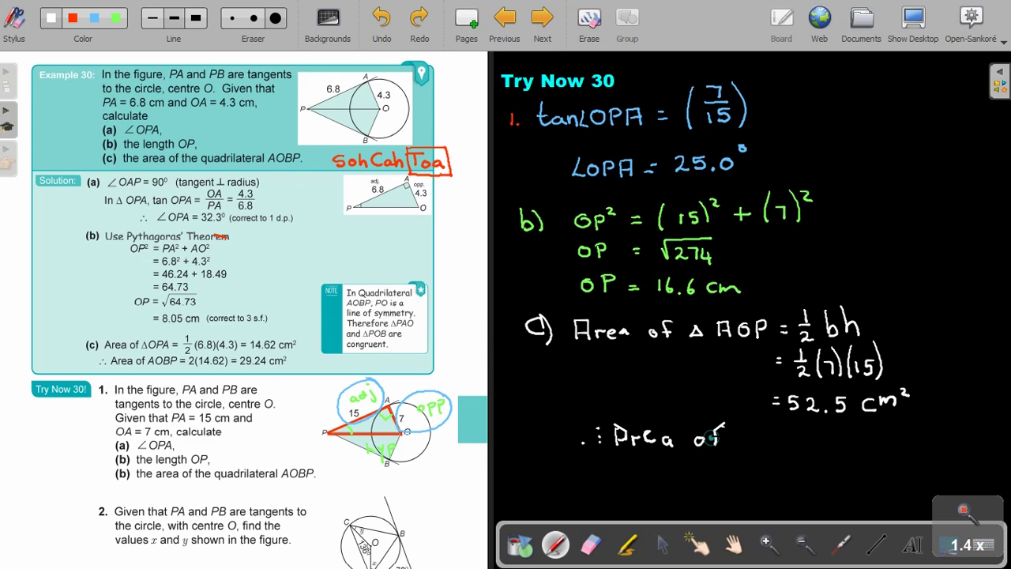
- Finish the conclusion: Area of quad AOBP = 2 × 52.5 = 105 cm²
left_click(708, 434)
mouse_move(749, 434)
left_mouse_down()
mouse_move(751, 464)
mouse_move(764, 443)
mouse_move(814, 434)
mouse_move(883, 450)
mouse_move(885, 440)
mouse_move(884, 450)
mouse_move(902, 440)
left_mouse_up()
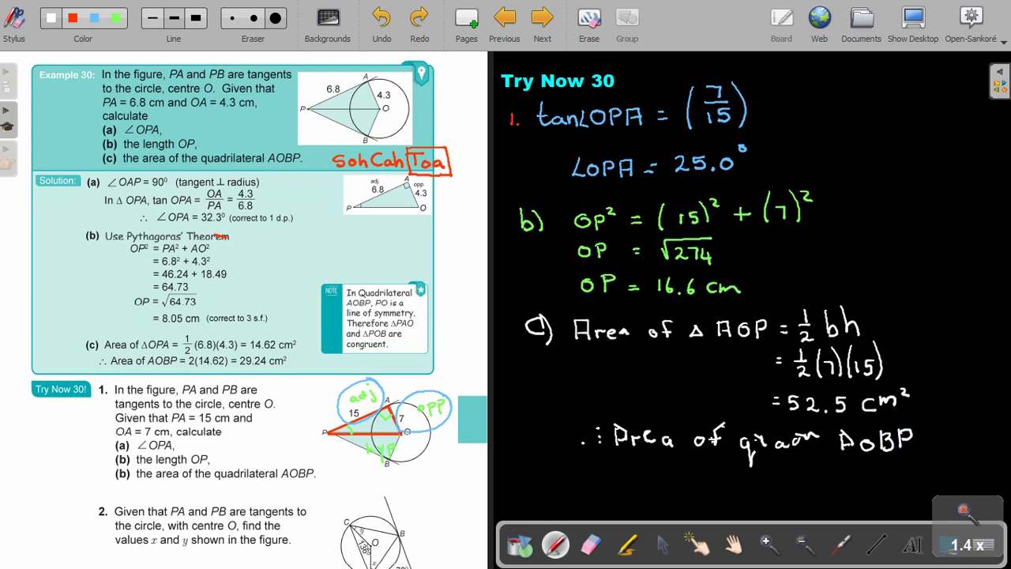
mouse_move(608, 473)
left_mouse_down()
mouse_move(696, 481)
mouse_move(723, 467)
mouse_move(733, 481)
mouse_move(760, 481)
left_mouse_up()
left_click(742, 476)
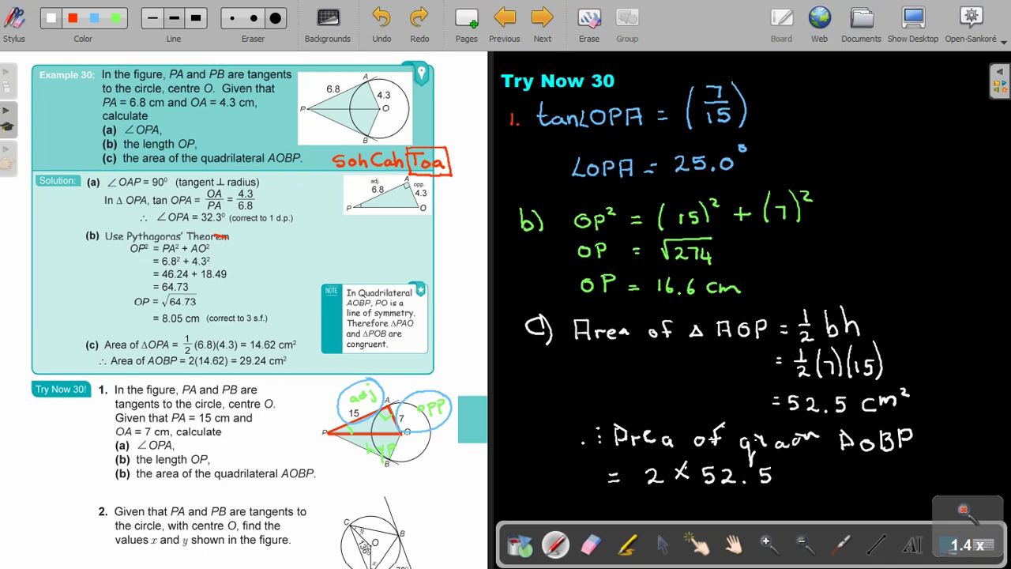
mouse_move(614, 495)
left_mouse_down()
mouse_move(692, 496)
mouse_move(693, 509)
mouse_move(727, 496)
left_mouse_up()
left_click_drag(738, 507, 766, 497)
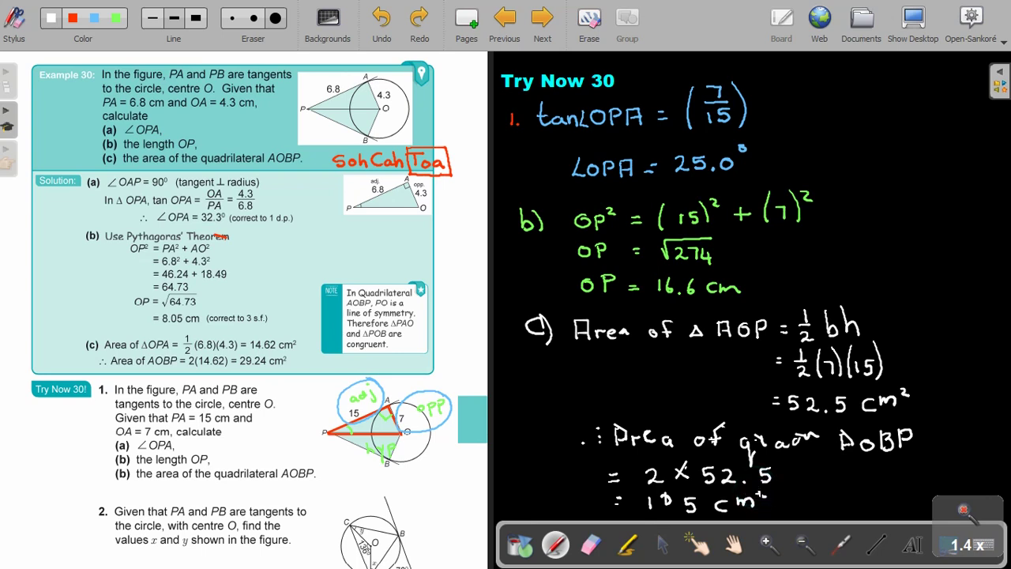